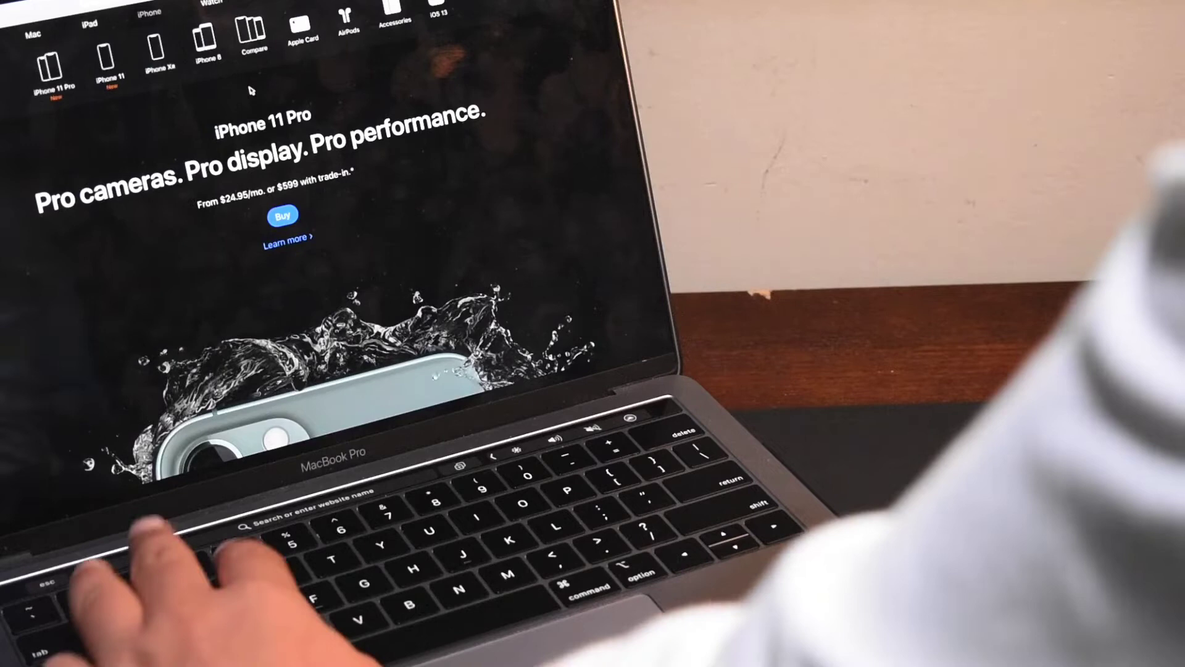
Take a full-screen screenshot of the iPhone 11 Pro page and open it in Markup.
key("super+shift+3")
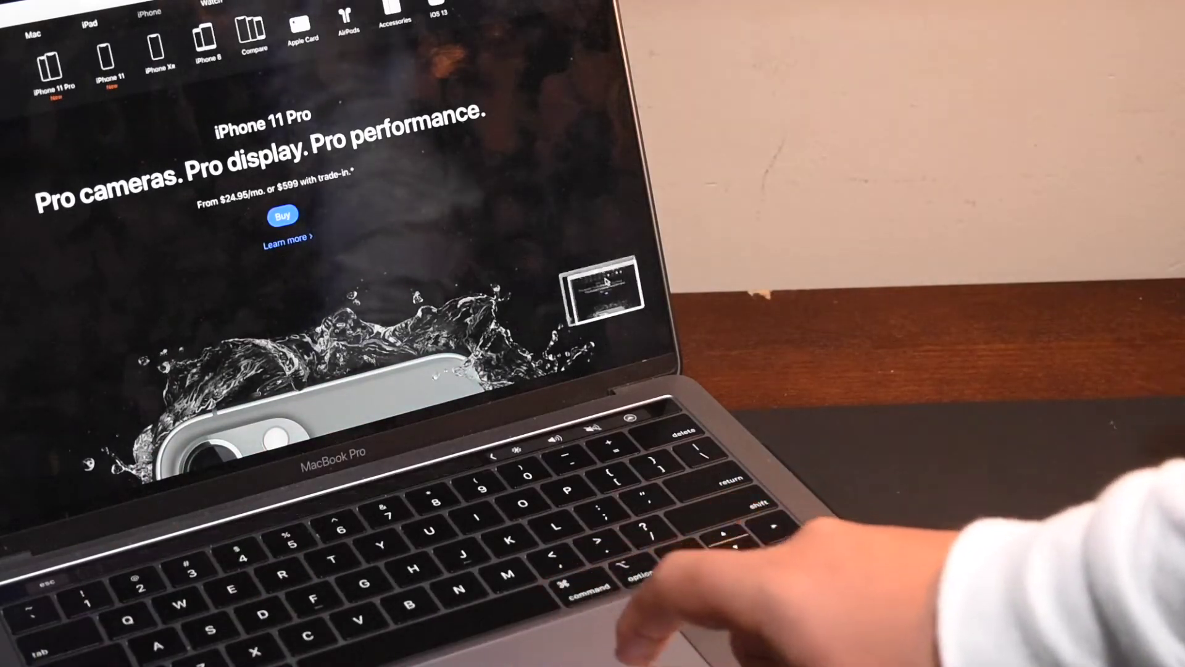
left_click(600, 292)
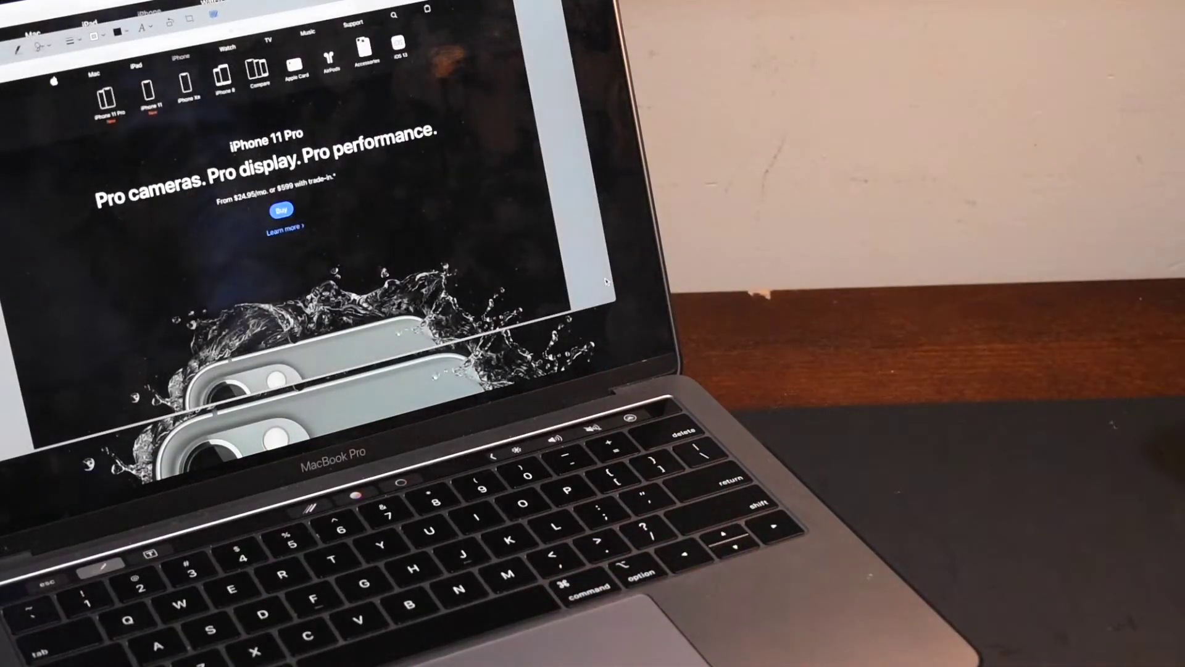